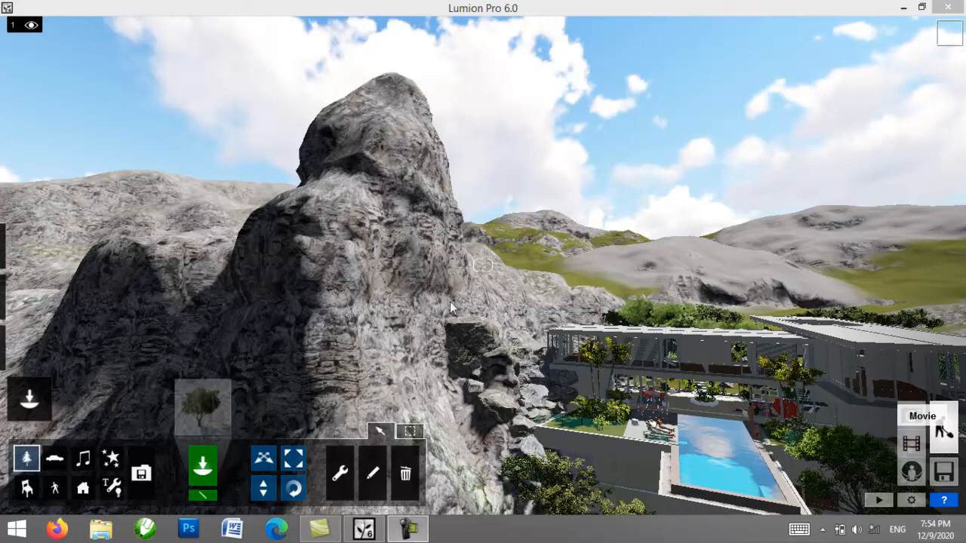
# Step: Switch to Movie mode and play the opening of the clip 10 flythrough
pyautogui.click(915, 441)
pyautogui.click(914, 442)
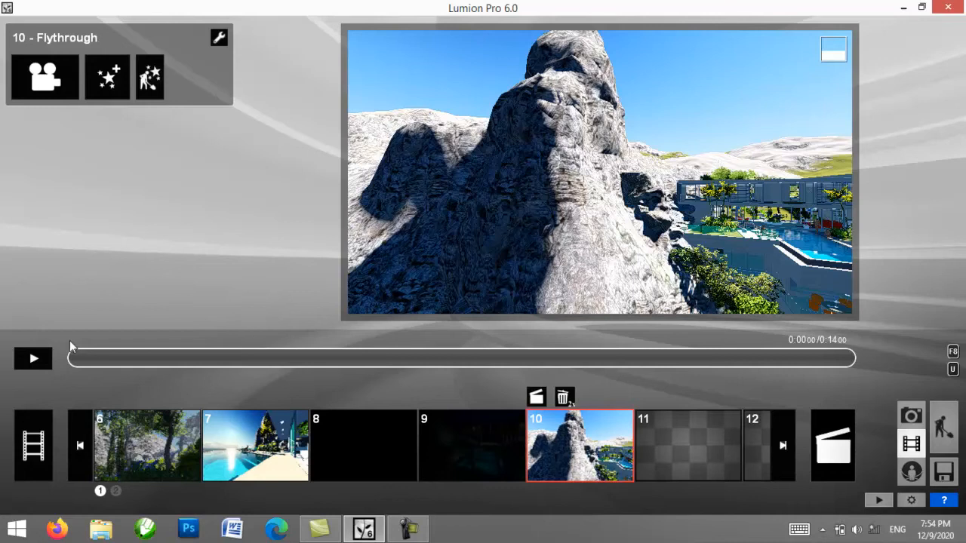
pyautogui.click(35, 360)
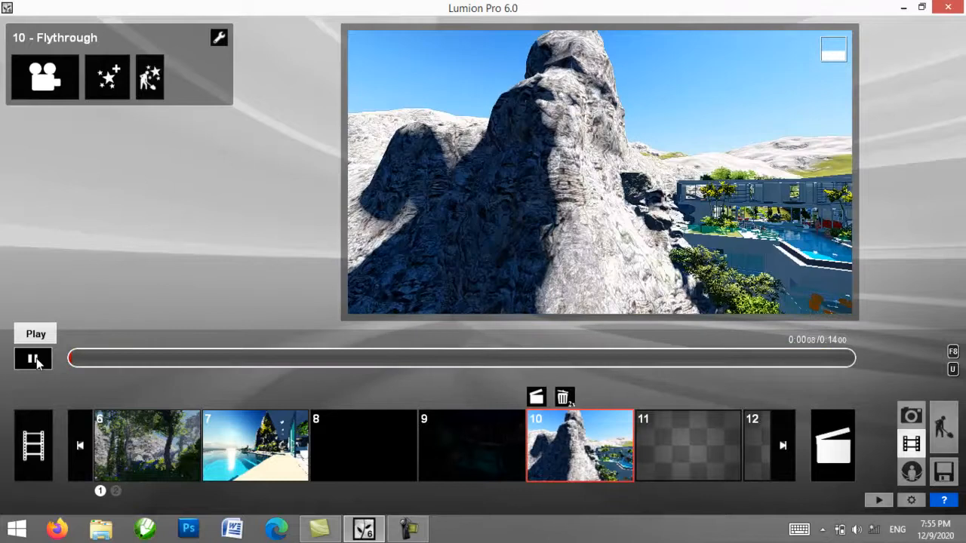
pyautogui.click(36, 360)
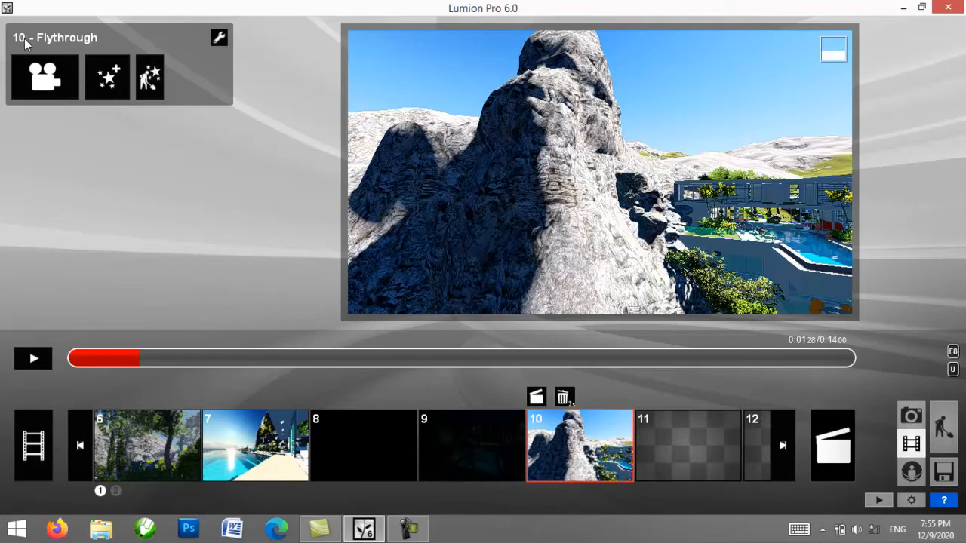
# Step: Look through the World and Weather movie effects, preview a little more of the flythrough and return to its start
pyautogui.click(106, 92)
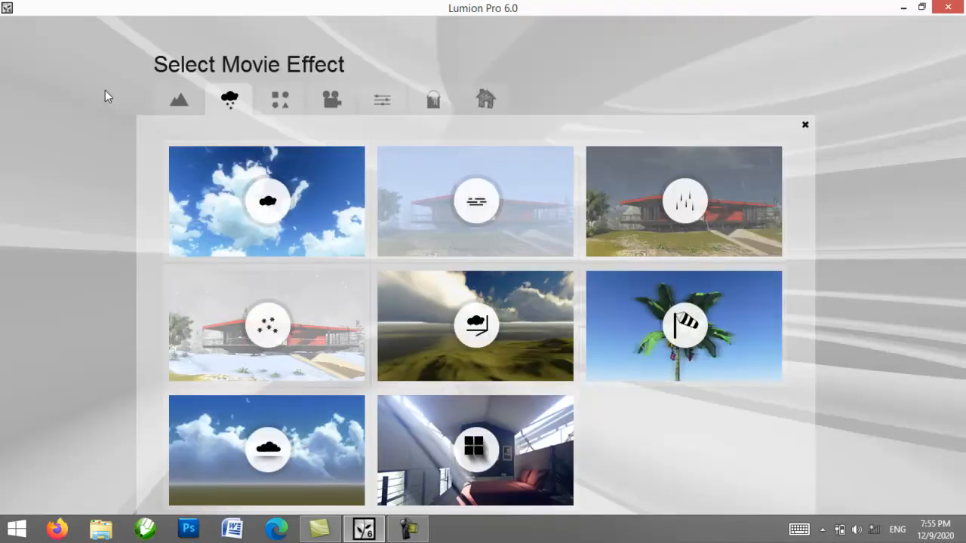
pyautogui.click(173, 104)
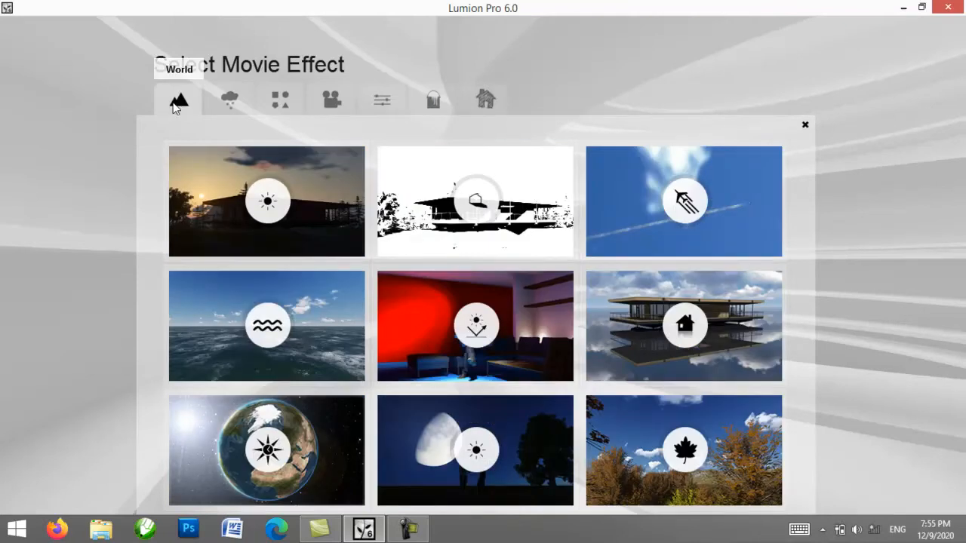
pyautogui.click(226, 103)
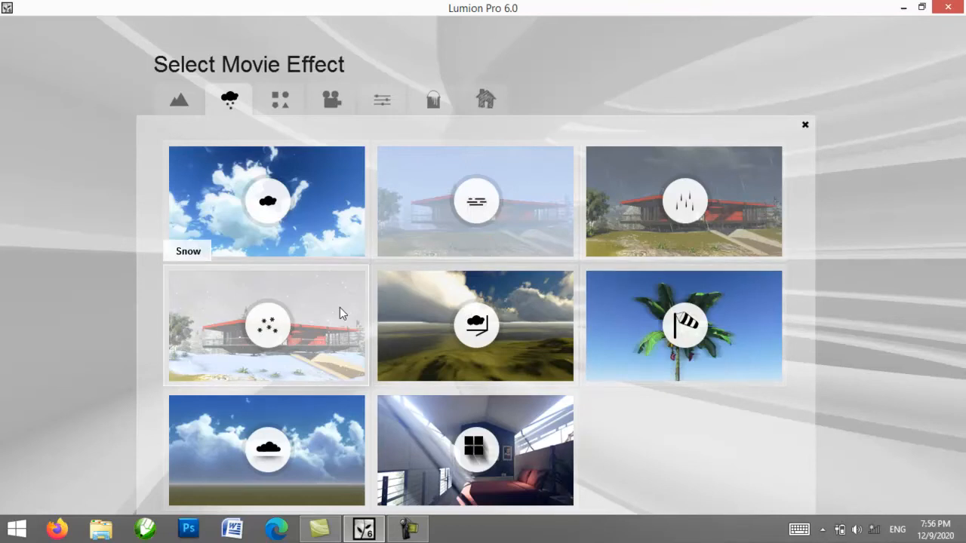
pyautogui.click(805, 126)
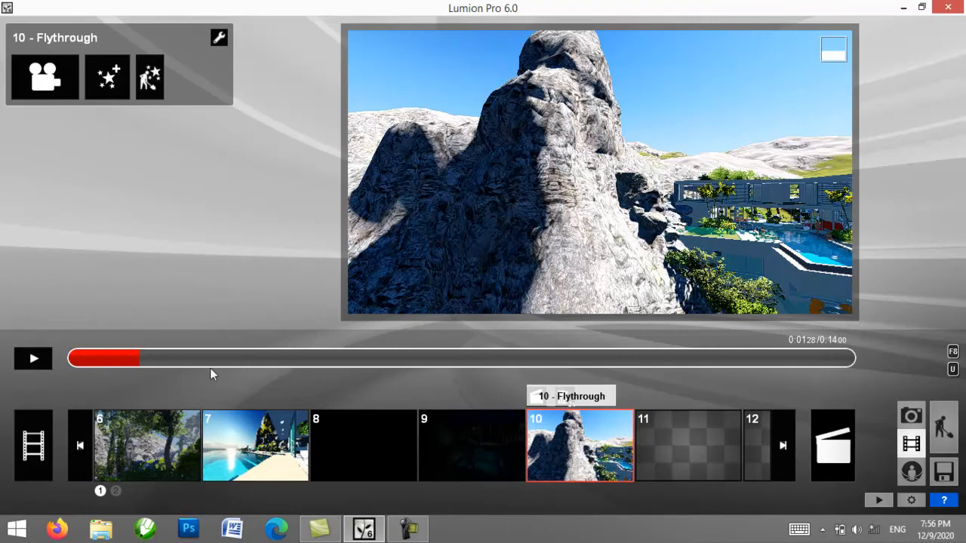
pyautogui.click(46, 360)
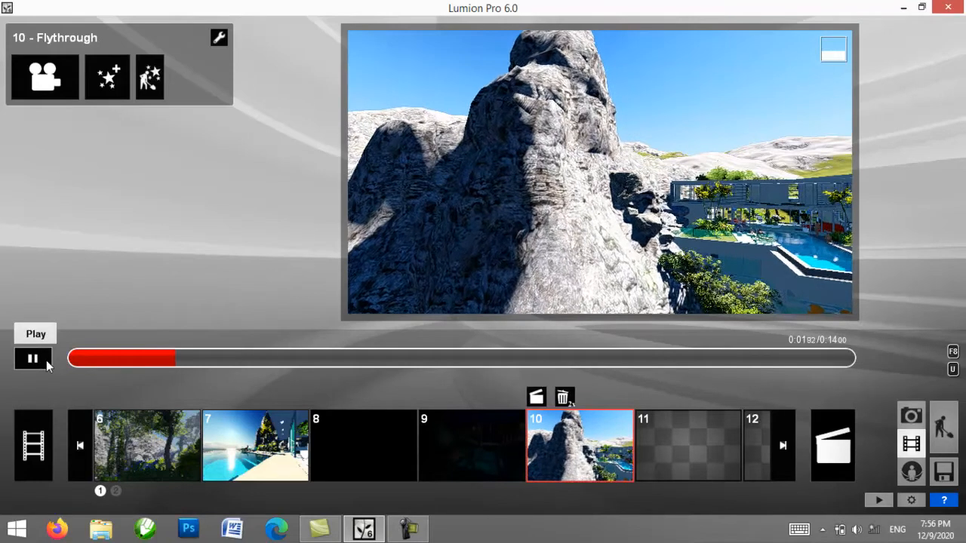
pyautogui.click(221, 368)
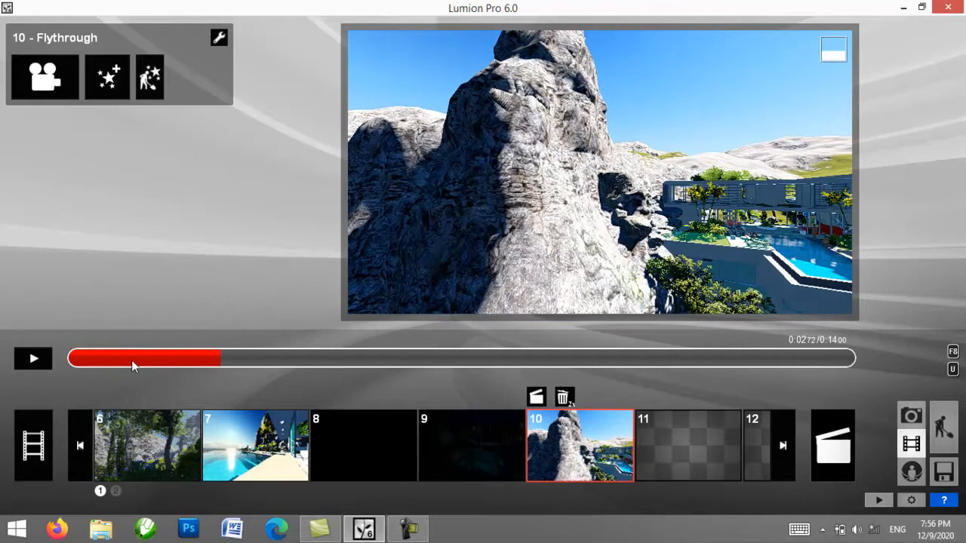
pyautogui.moveTo(132, 361); pyautogui.dragTo(34, 355)
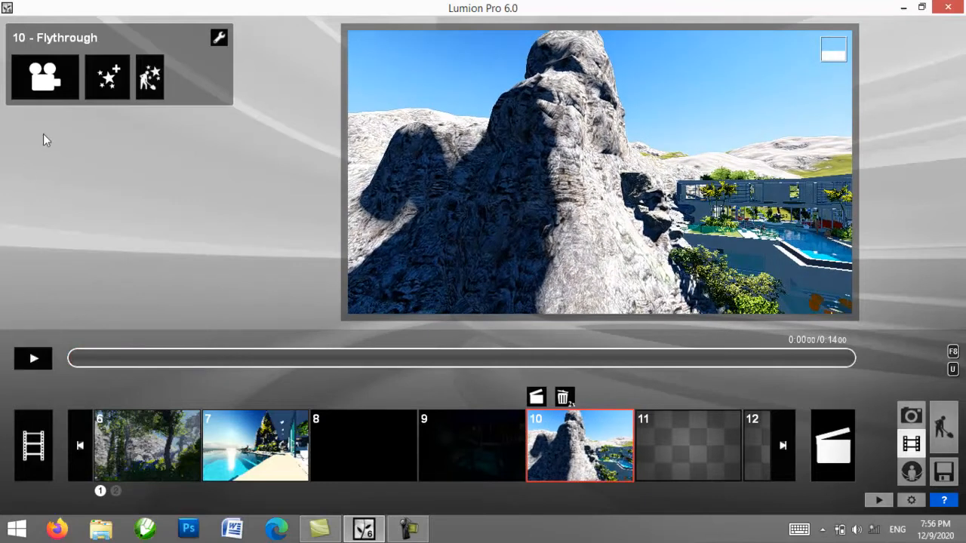
# Step: Add the Snow effect to clip 10 and test its snow density at 0 and at the maximum of 2
pyautogui.click(108, 81)
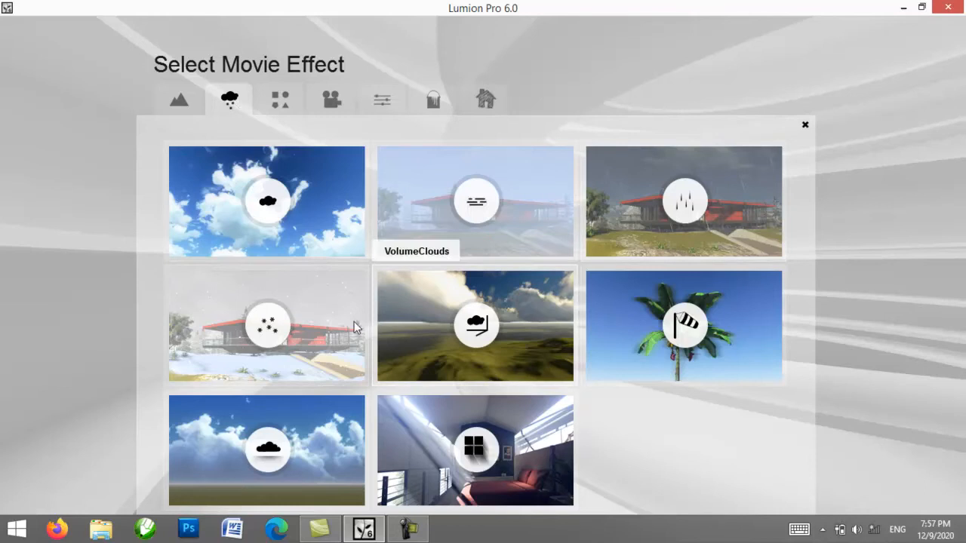
pyautogui.click(268, 326)
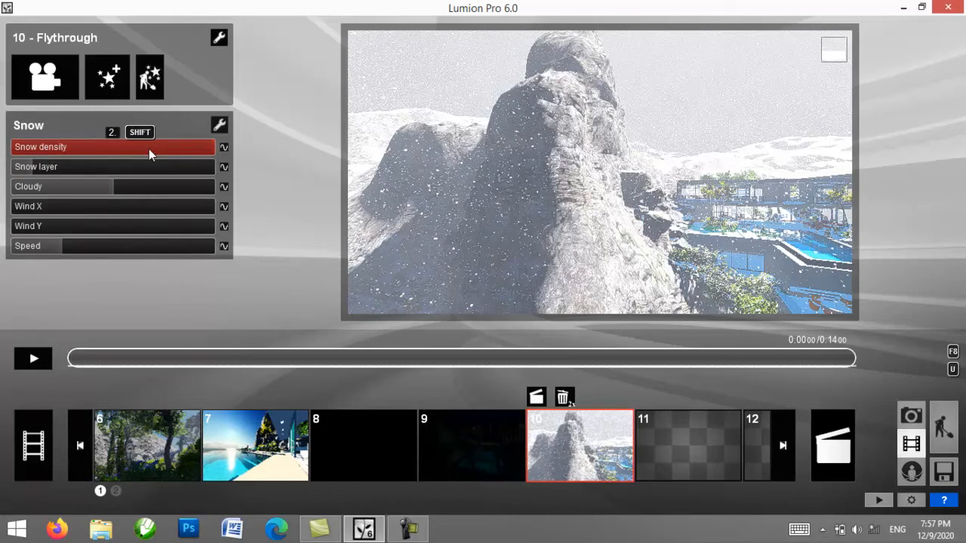
pyautogui.moveTo(211, 147); pyautogui.dragTo(12, 154)
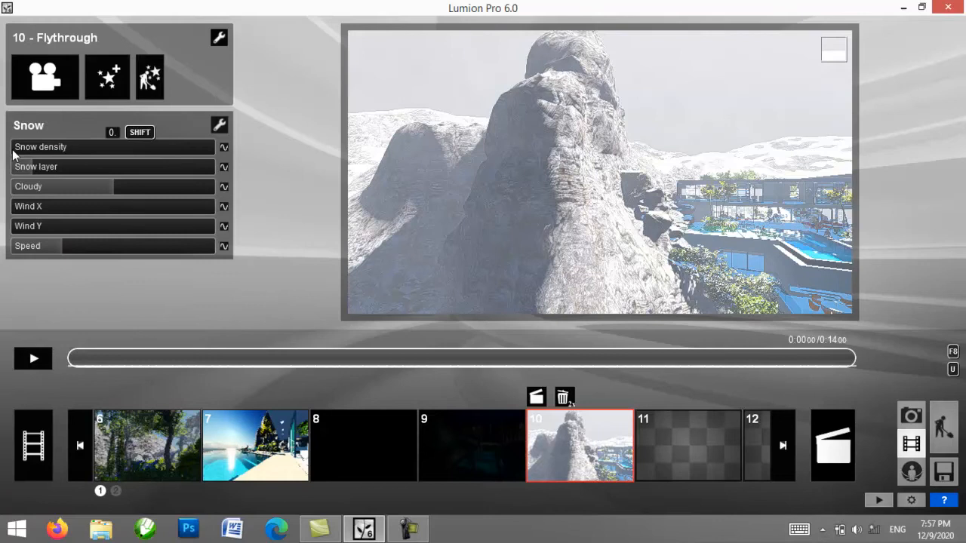
pyautogui.moveTo(13, 154); pyautogui.dragTo(217, 154)
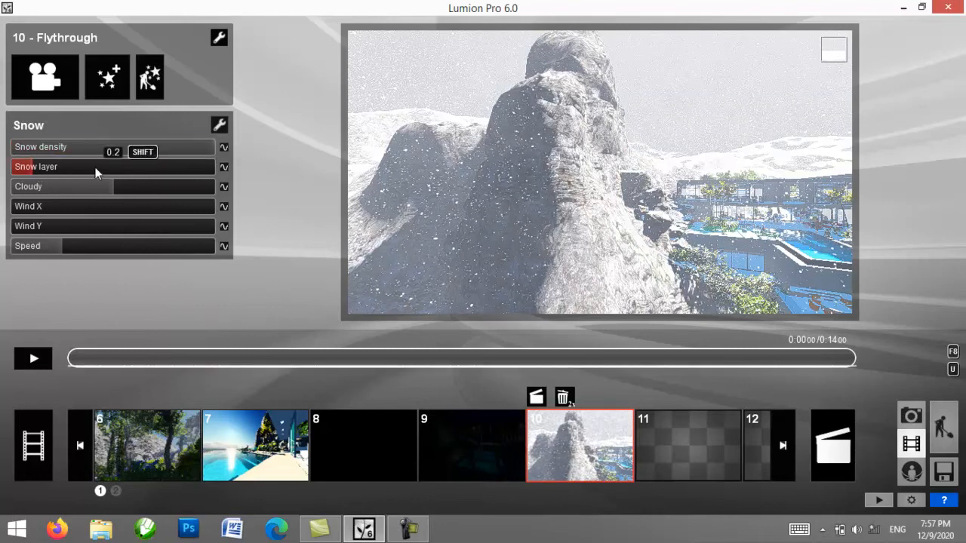
# Step: Try snow layer values of 0.5, 2 and finally 0, with Cloudy slightly reduced and Speed raised to about half
pyautogui.moveTo(96, 172); pyautogui.dragTo(60, 171)
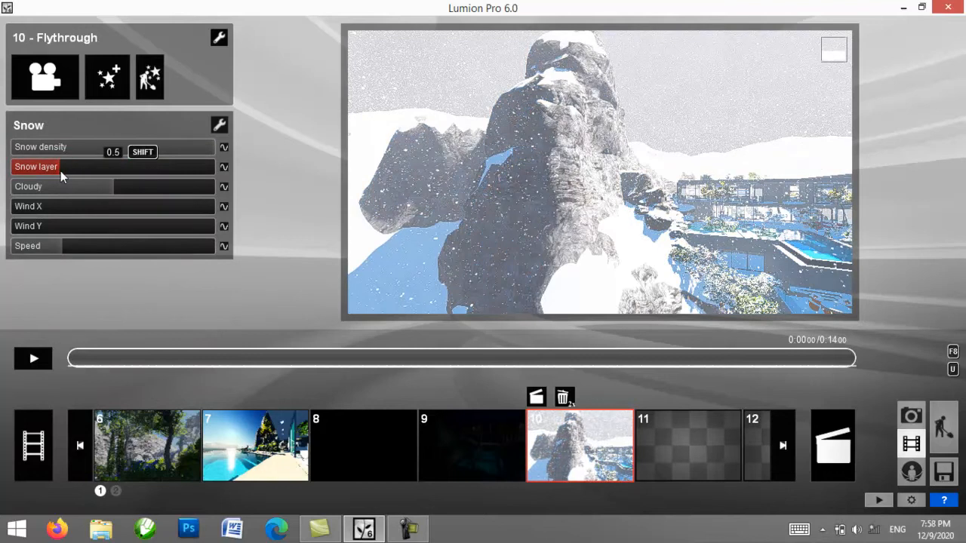
pyautogui.moveTo(61, 170); pyautogui.dragTo(215, 172)
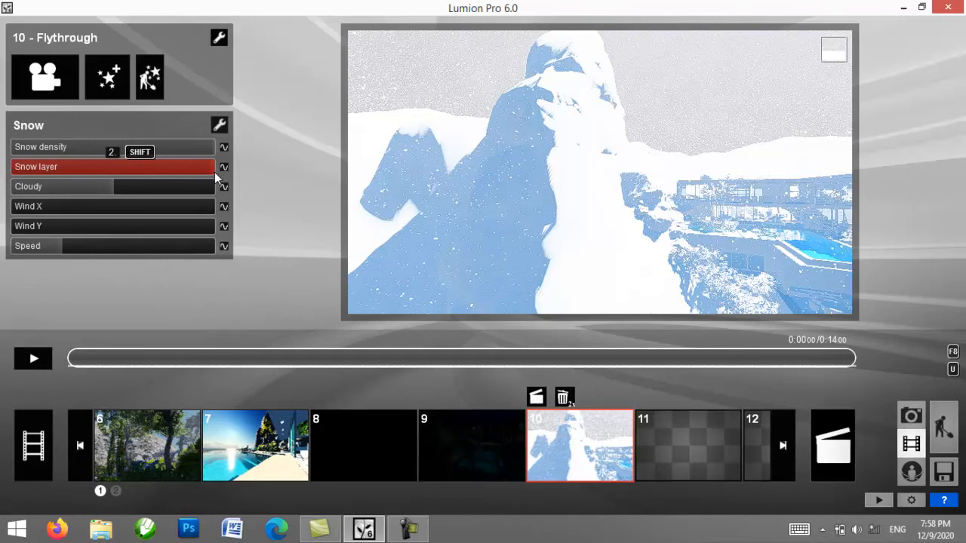
pyautogui.moveTo(214, 172); pyautogui.dragTo(3, 177)
pyautogui.moveTo(98, 187)
pyautogui.mouseDown()
pyautogui.moveTo(183, 202)
pyautogui.moveTo(238, 197)
pyautogui.moveTo(30, 185)
pyautogui.moveTo(228, 185)
pyautogui.moveTo(45, 190)
pyautogui.moveTo(84, 192)
pyautogui.mouseUp()
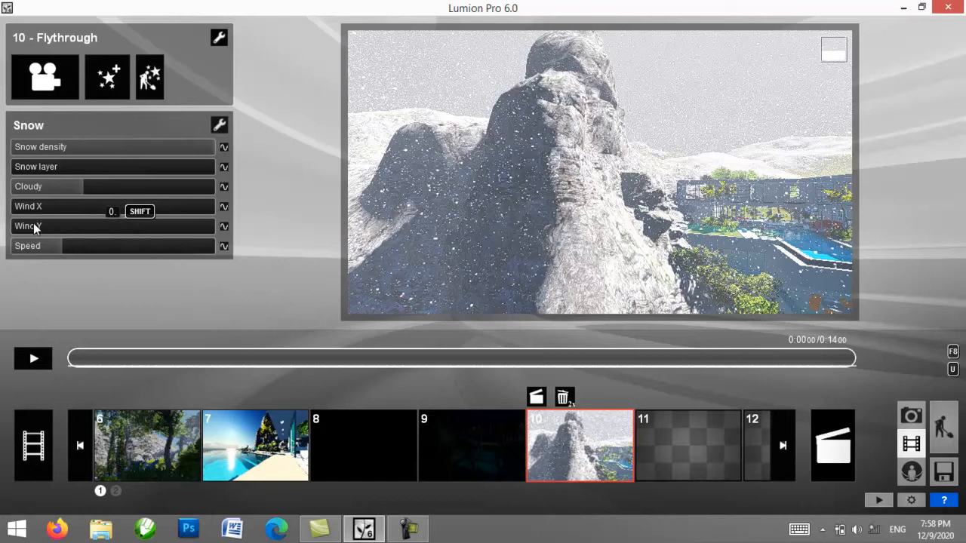
pyautogui.moveTo(58, 249); pyautogui.dragTo(114, 252)
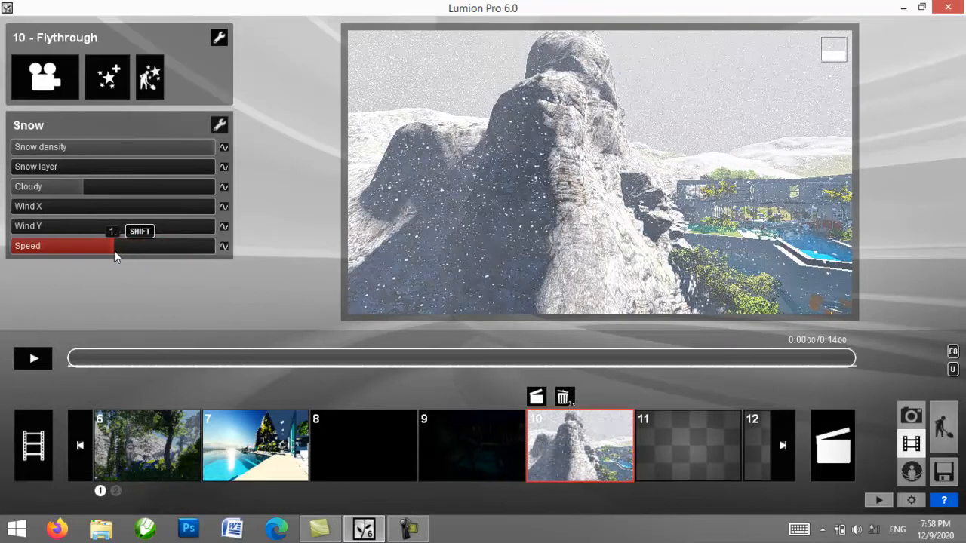
# Step: Remove the Snow effect from clip 10 and play the flythrough without it
pyautogui.click(218, 40)
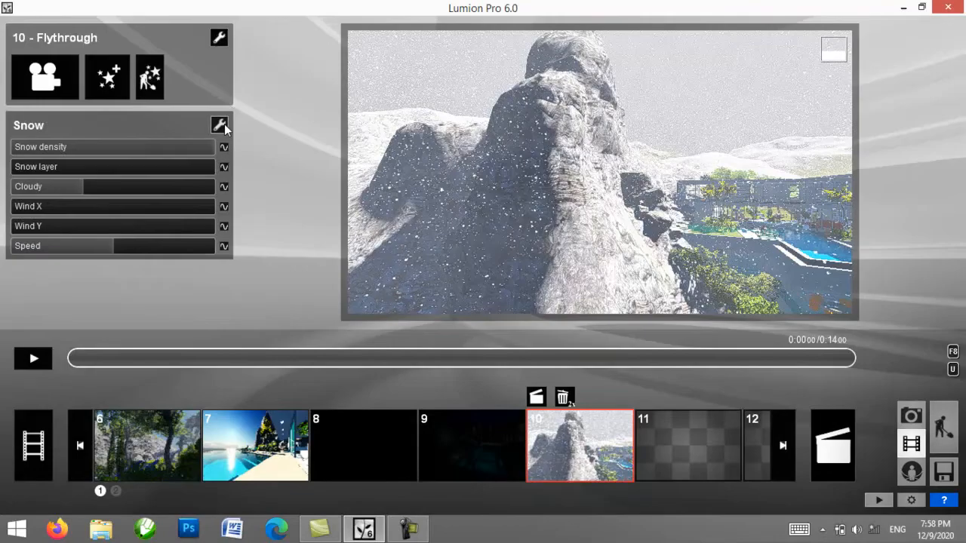
pyautogui.click(220, 123)
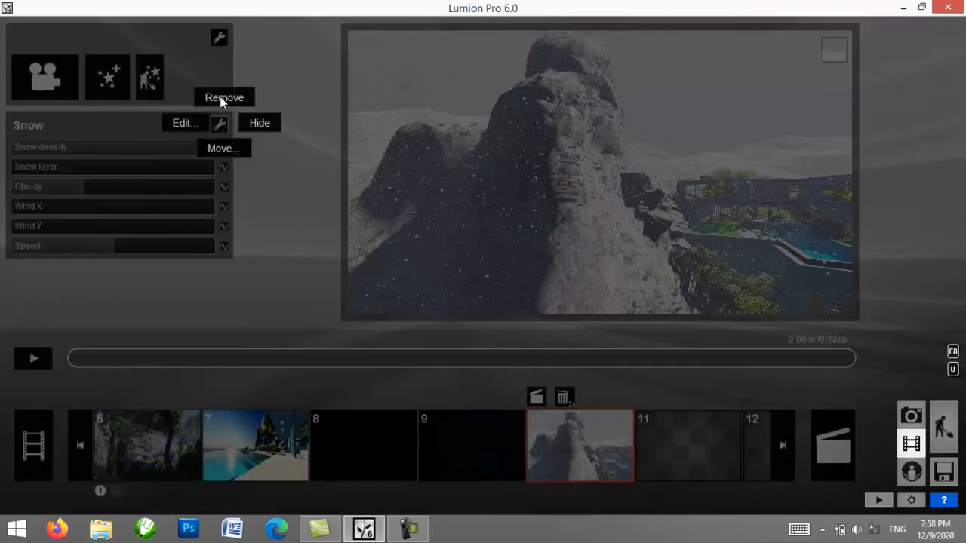
pyautogui.click(223, 99)
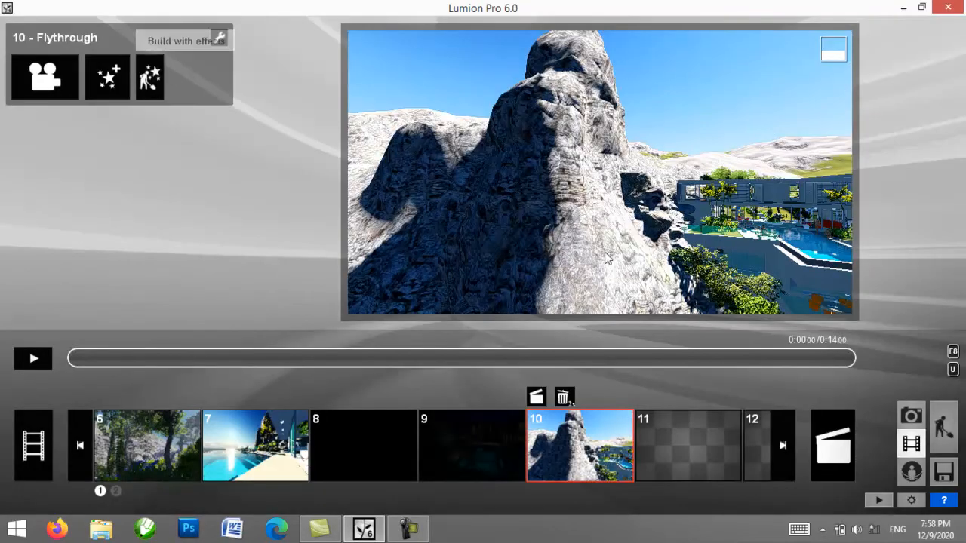
pyautogui.click(32, 360)
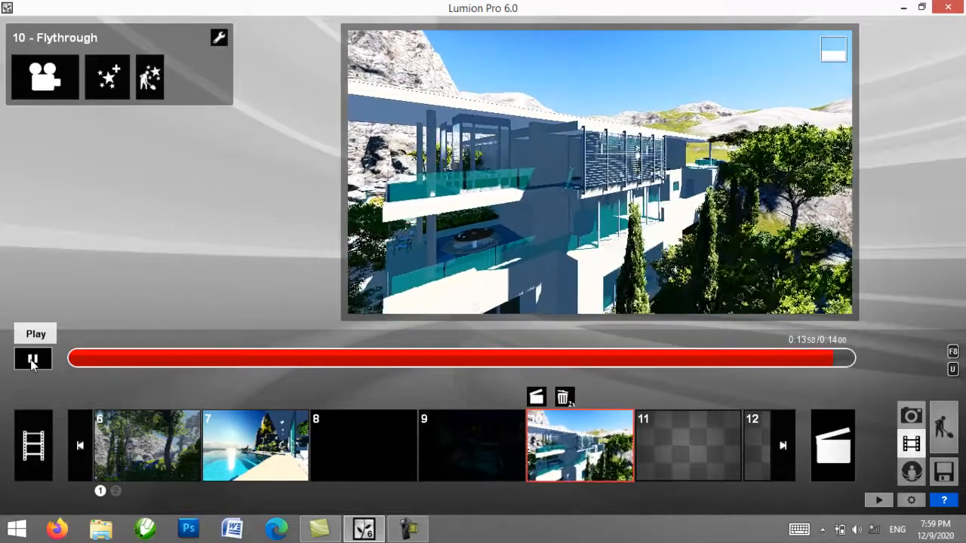
pyautogui.click(32, 361)
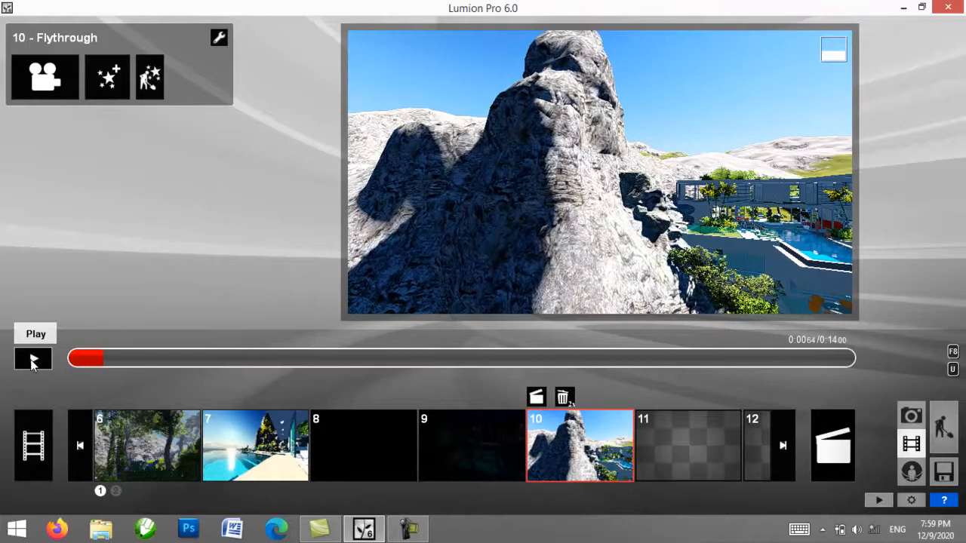
# Step: Add the Snow effect to clip 10 again, preview the flythrough and return to about 1.44 seconds
pyautogui.click(105, 79)
pyautogui.click(213, 352)
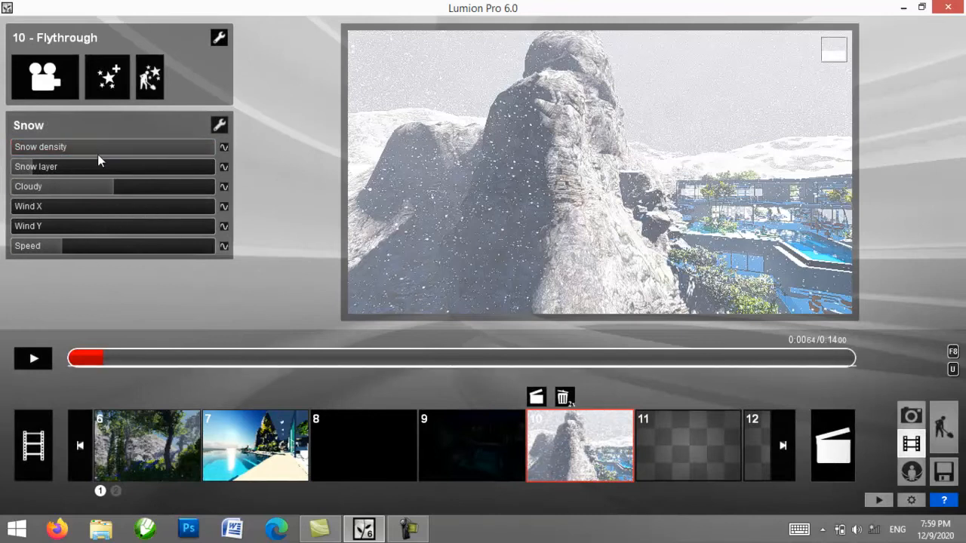
pyautogui.click(32, 359)
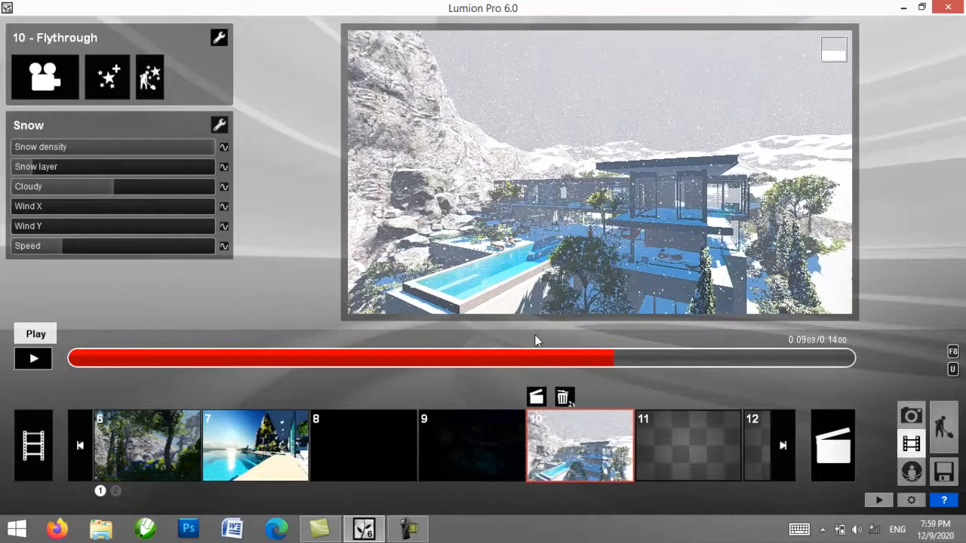
pyautogui.moveTo(557, 365); pyautogui.dragTo(149, 368)
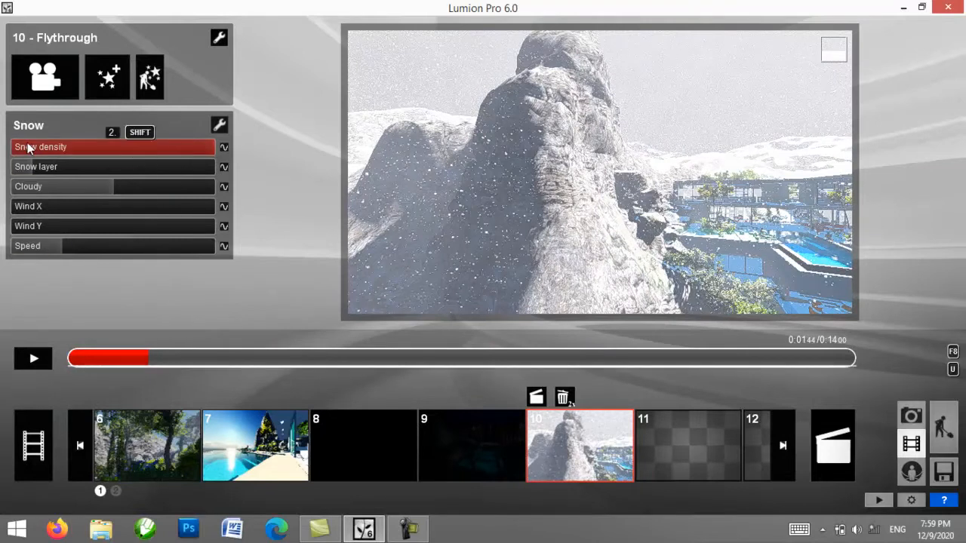
# Step: Set snow density and speed to maximum, thicken the snow layer, lower Cloudy to nearly zero and raise Wind X to about two thirds
pyautogui.moveTo(94, 146); pyautogui.dragTo(187, 161)
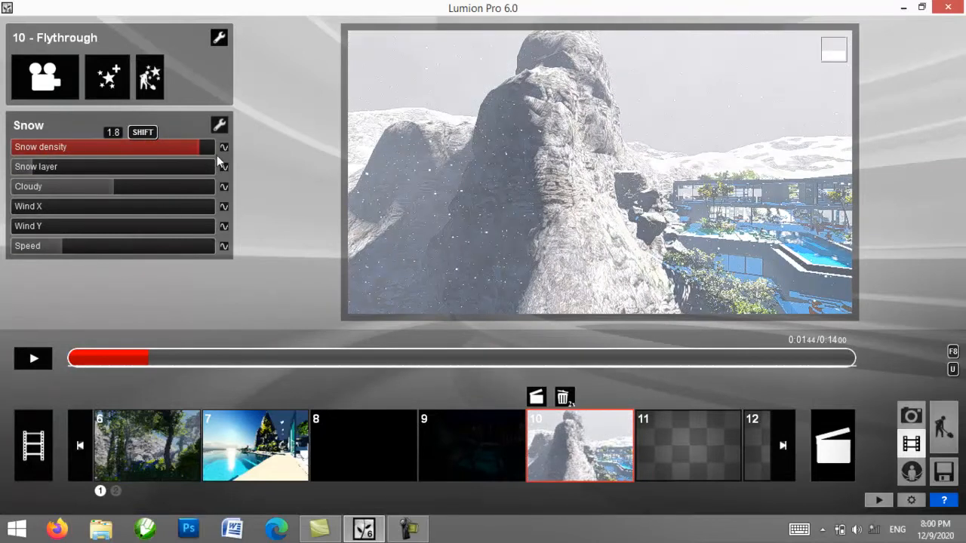
pyautogui.moveTo(40, 170); pyautogui.dragTo(124, 216)
pyautogui.moveTo(54, 247); pyautogui.dragTo(207, 252)
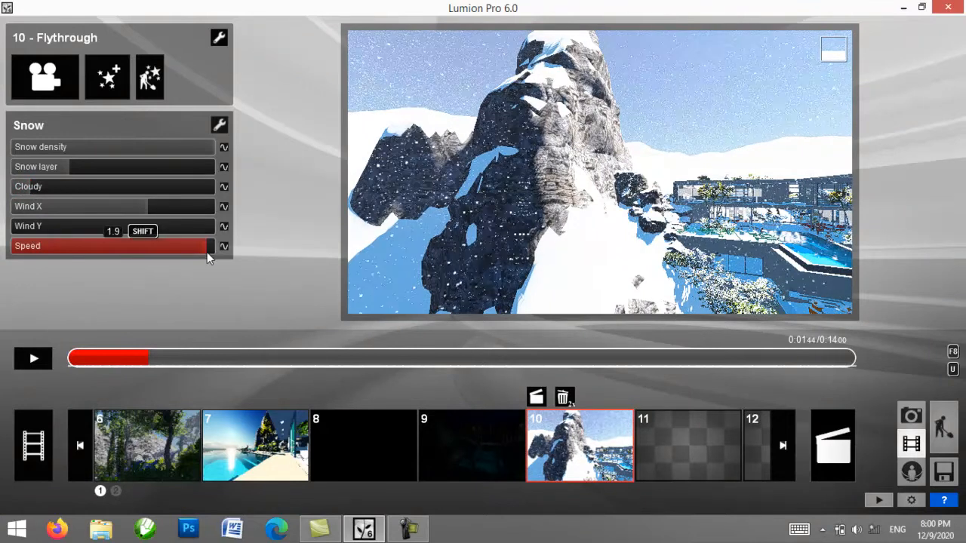
# Step: Play the flythrough with the adjusted snowfall and return to the start of the clip
pyautogui.click(35, 360)
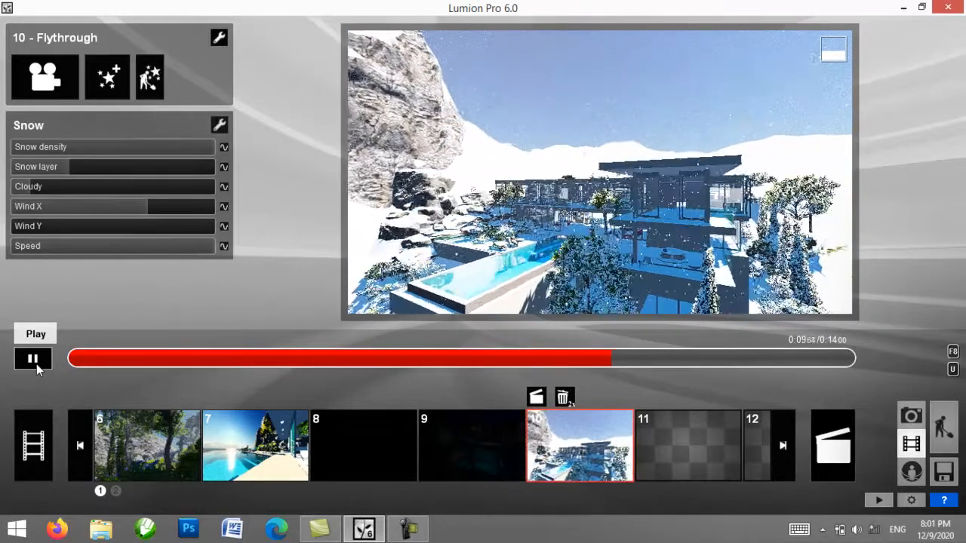
pyautogui.click(33, 359)
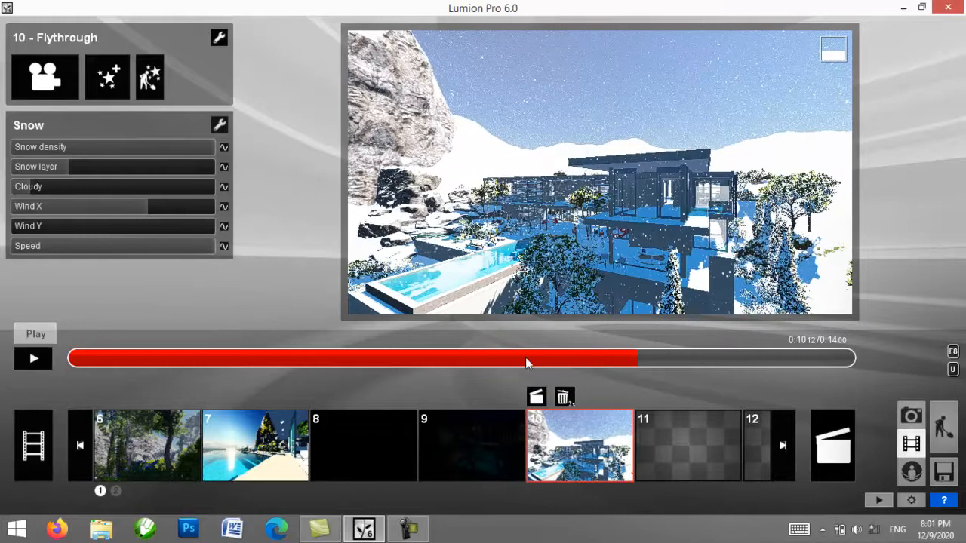
pyautogui.moveTo(606, 360); pyautogui.dragTo(57, 362)
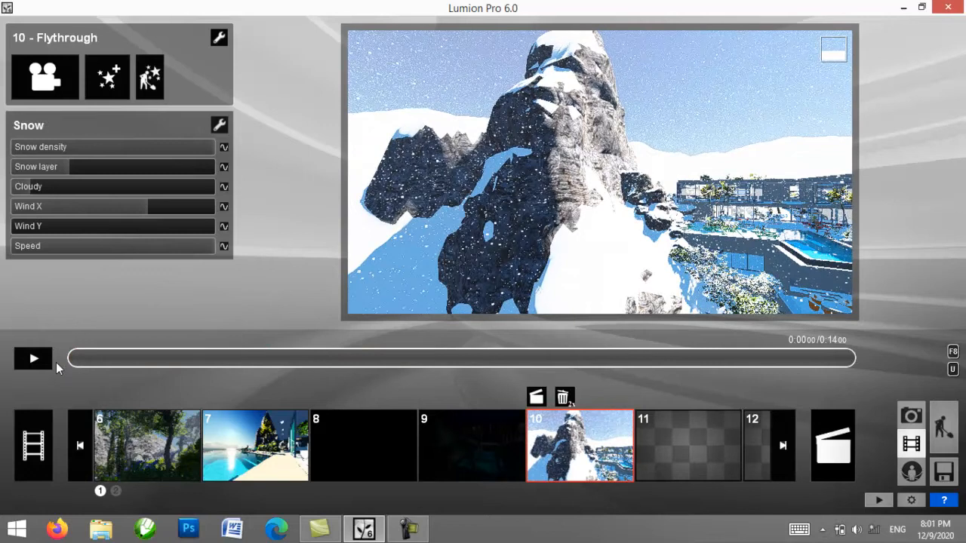
# Step: Replace the Snow effect on clip 10 with the Rain effect
pyautogui.click(219, 126)
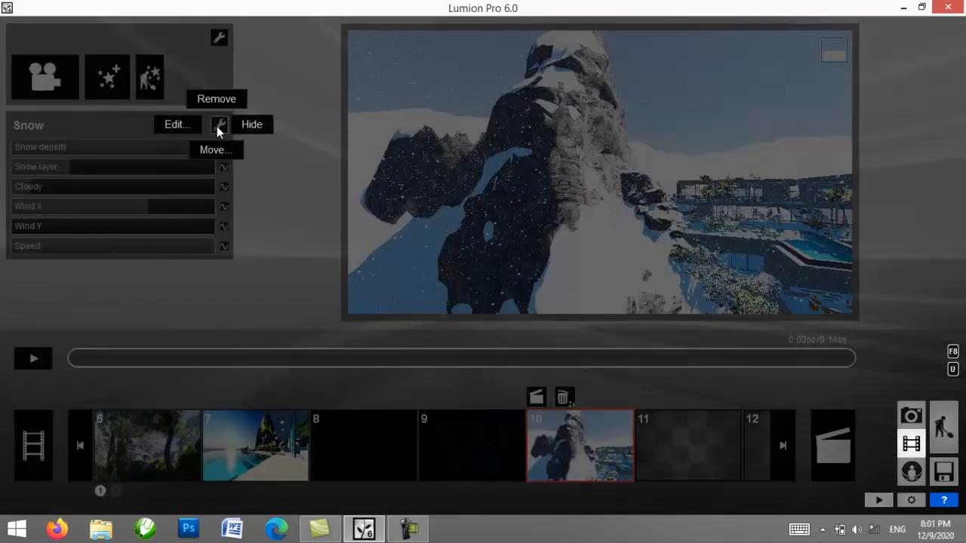
pyautogui.click(218, 101)
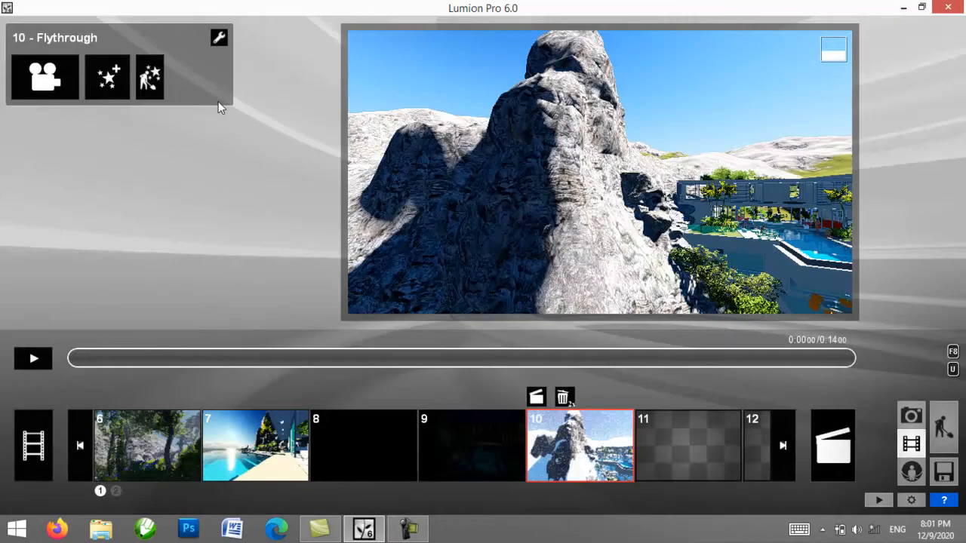
pyautogui.click(107, 89)
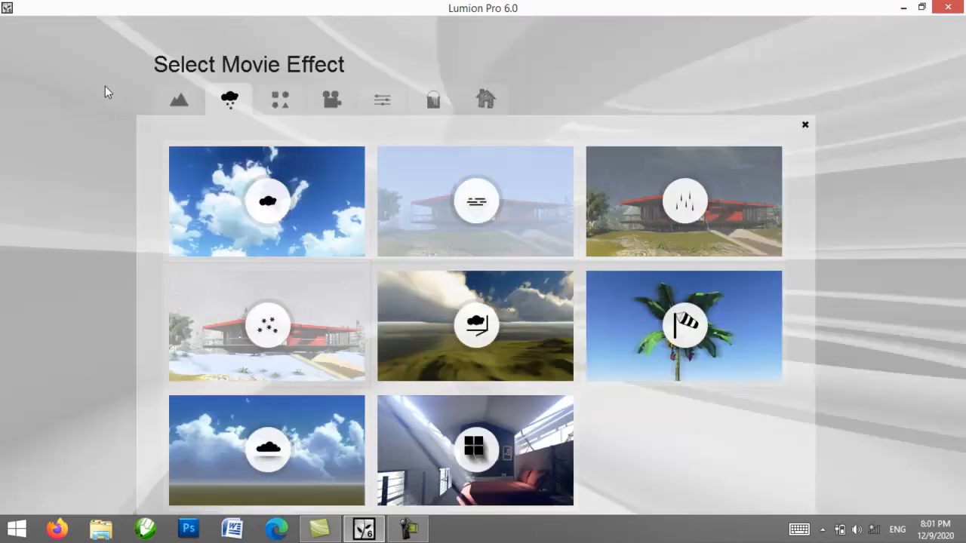
pyautogui.click(647, 208)
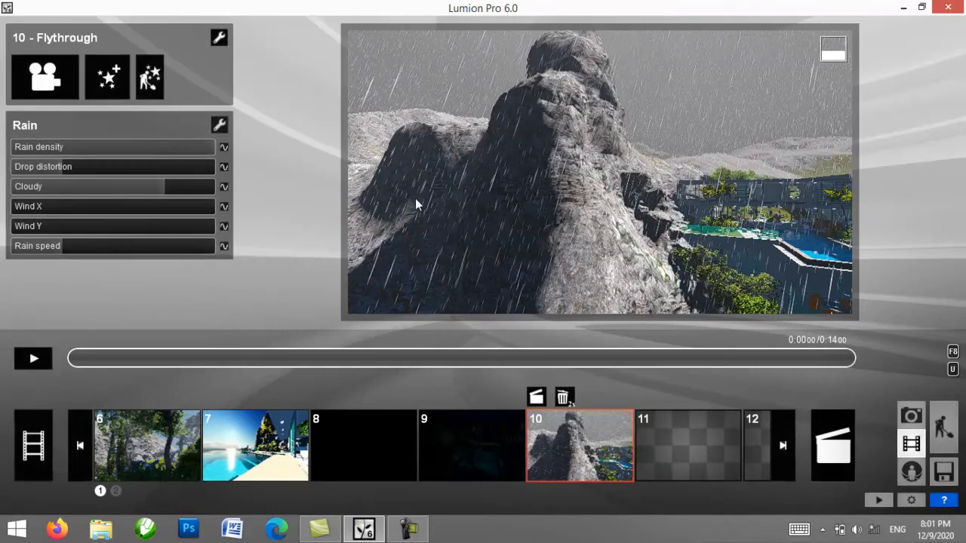
# Step: Preview the flythrough with rain to about 0.96 seconds, and try lower rain density values before returning it to maximum
pyautogui.click(46, 358)
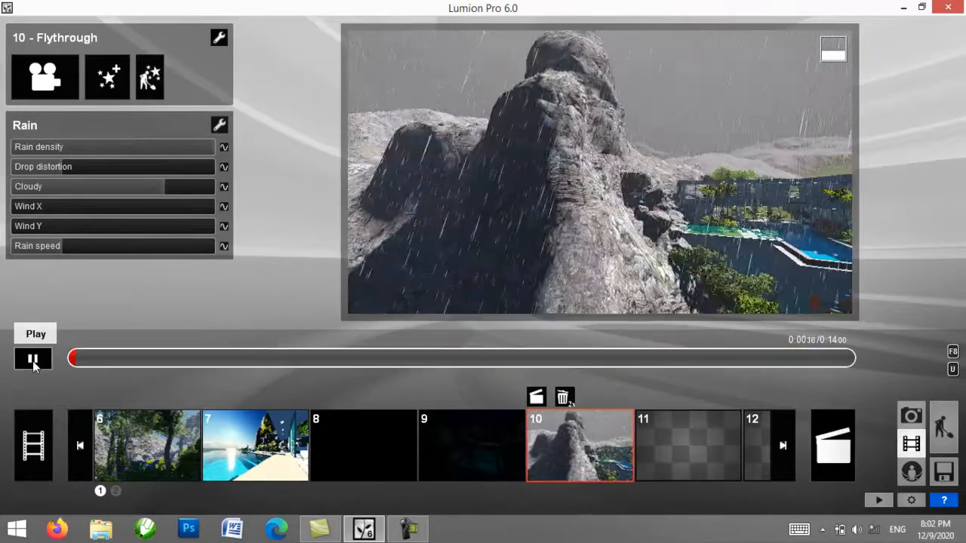
pyautogui.click(33, 360)
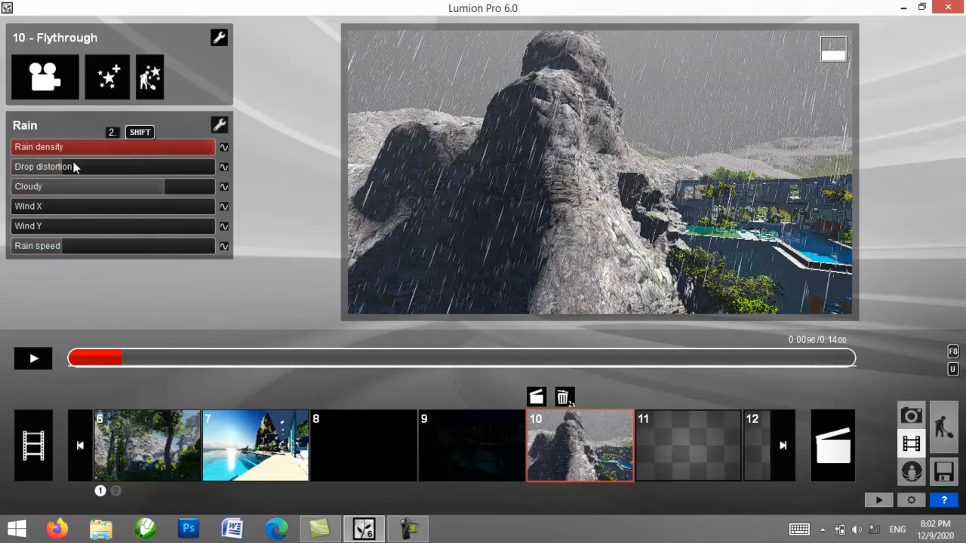
pyautogui.moveTo(144, 154); pyautogui.dragTo(216, 155)
pyautogui.moveTo(143, 148); pyautogui.dragTo(120, 155)
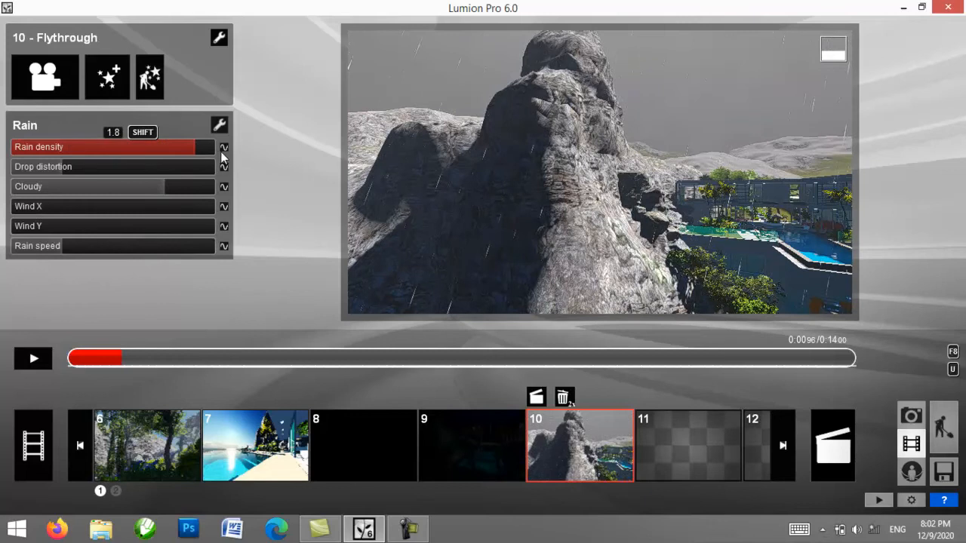
pyautogui.moveTo(223, 156); pyautogui.dragTo(49, 179)
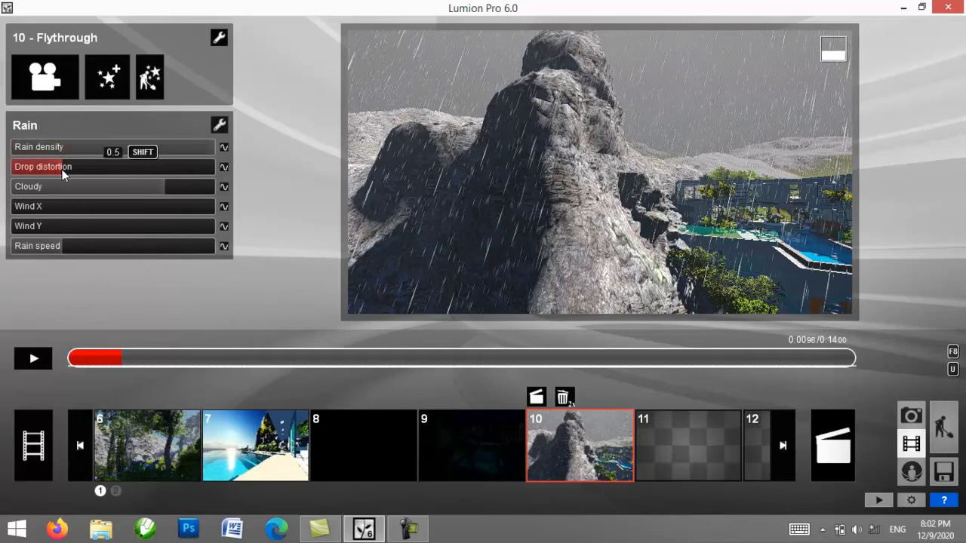
# Step: Raise the rain's drop distortion to about 85 percent of its range and set Cloudy to 1.8
pyautogui.moveTo(62, 169); pyautogui.dragTo(162, 169)
pyautogui.moveTo(40, 176); pyautogui.dragTo(213, 171)
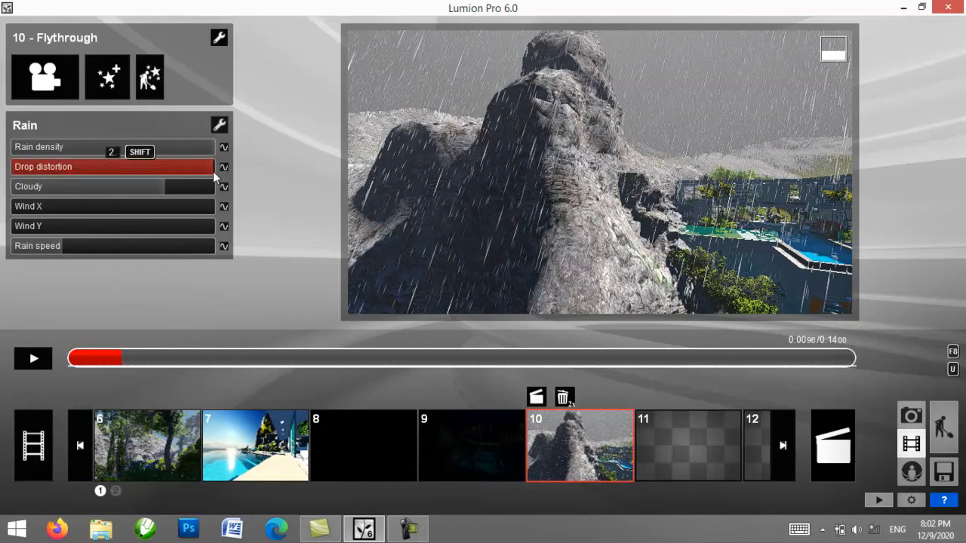
pyautogui.moveTo(213, 171); pyautogui.dragTo(185, 174)
pyautogui.moveTo(212, 172); pyautogui.dragTo(2, 203)
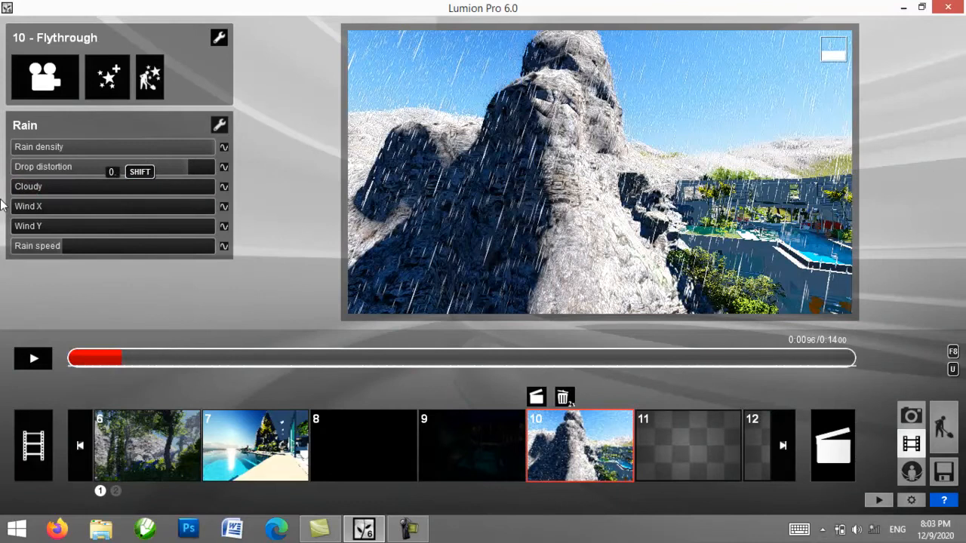
pyautogui.moveTo(21, 201); pyautogui.dragTo(192, 193)
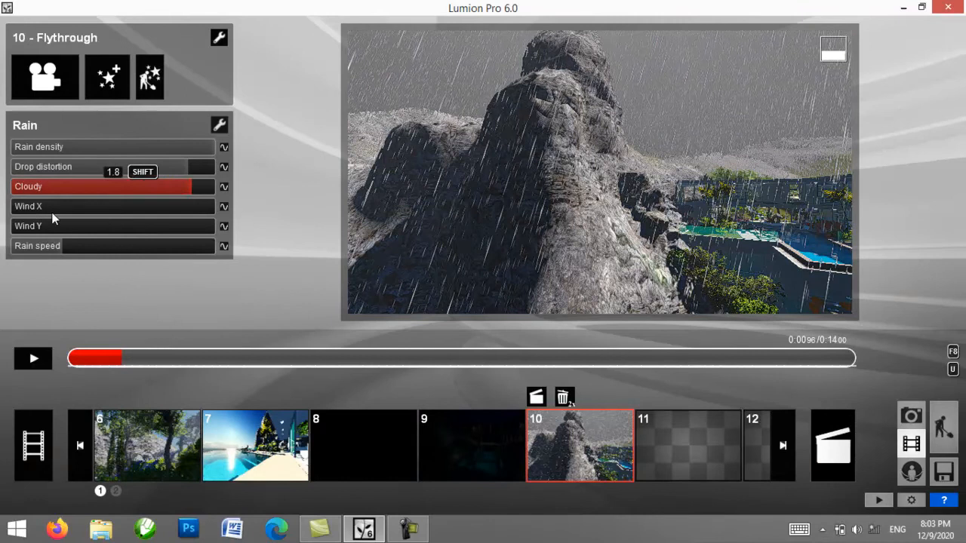
# Step: With Wind X and Wind Y at zero, raise Rain speed to about 85 percent of its range and play the flythrough
pyautogui.moveTo(20, 212)
pyautogui.mouseDown()
pyautogui.moveTo(160, 206)
pyautogui.moveTo(62, 204)
pyautogui.moveTo(8, 215)
pyautogui.mouseUp()
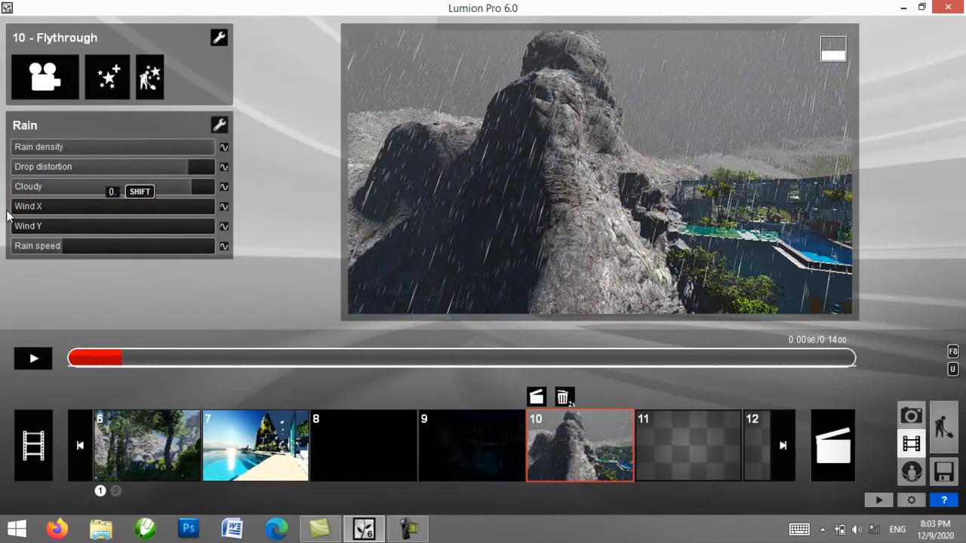
pyautogui.moveTo(86, 224); pyautogui.dragTo(41, 255)
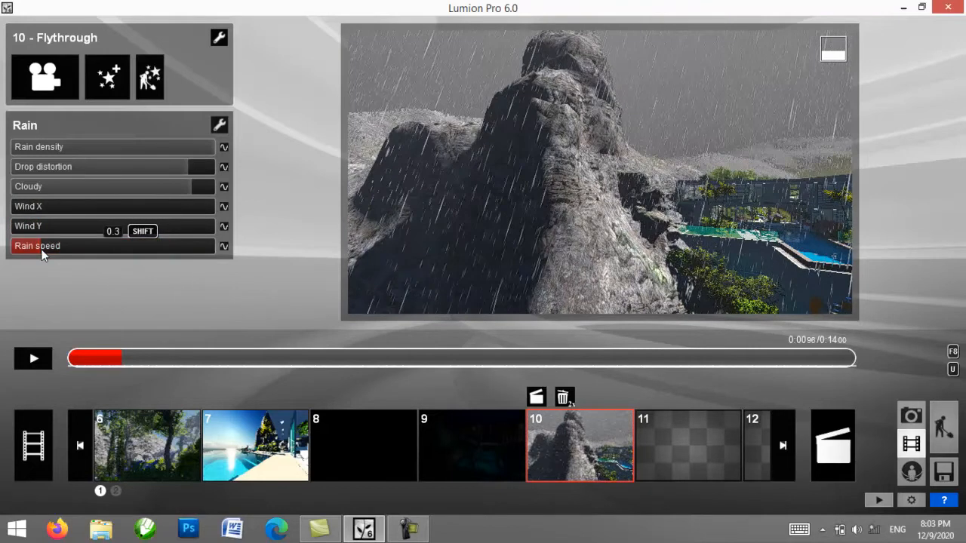
pyautogui.moveTo(125, 255); pyautogui.dragTo(178, 257)
pyautogui.click(33, 359)
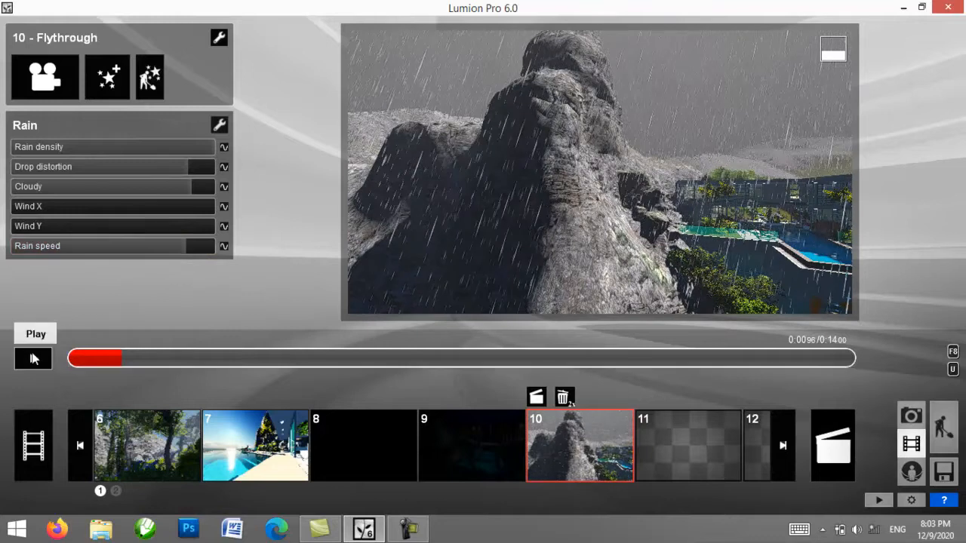